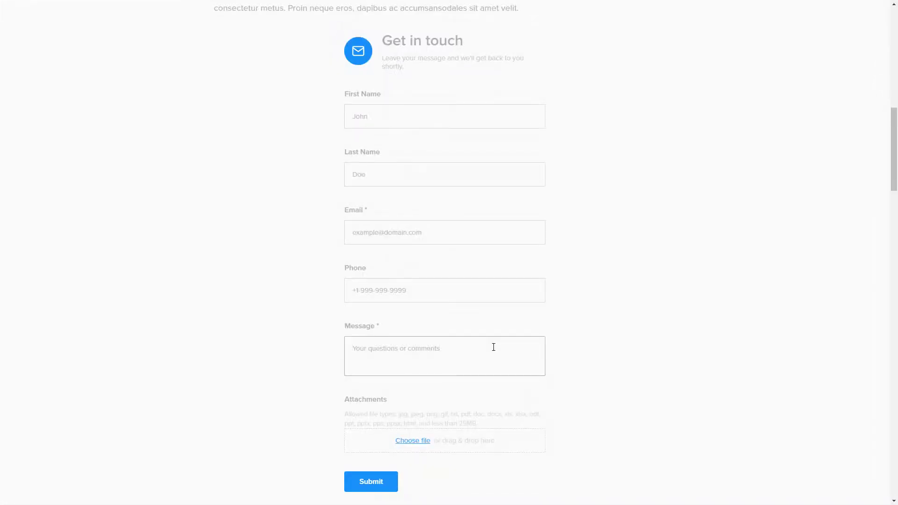
text(Hell)
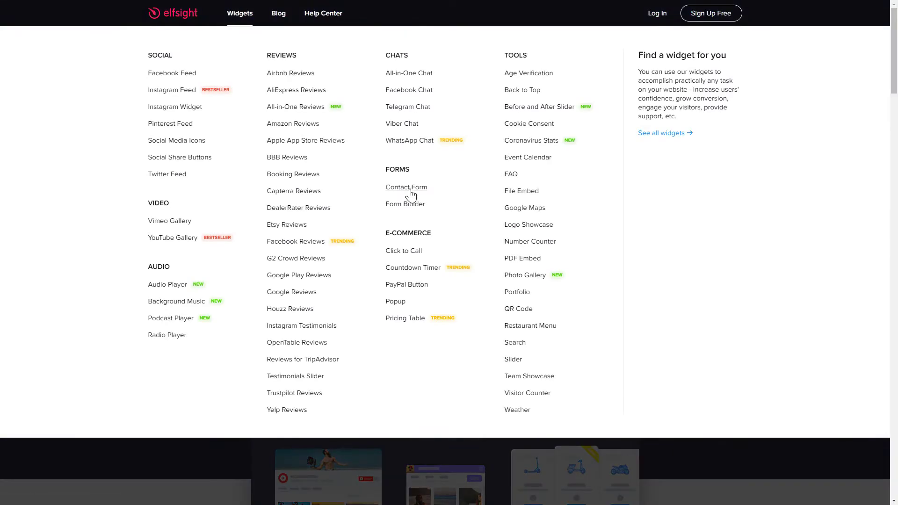
Step: Start a new Contact Form widget, previewing the Email and Floating Form templates before choosing Simple Form
click(409, 190)
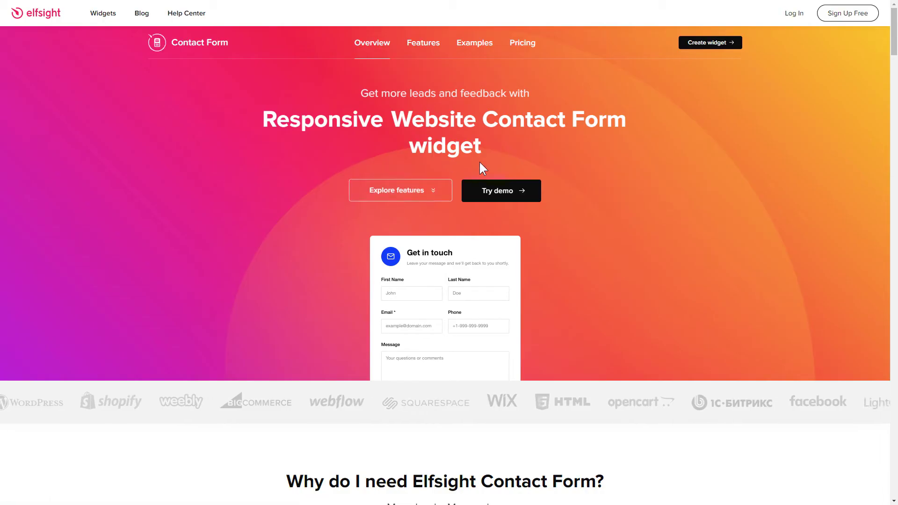
click(707, 42)
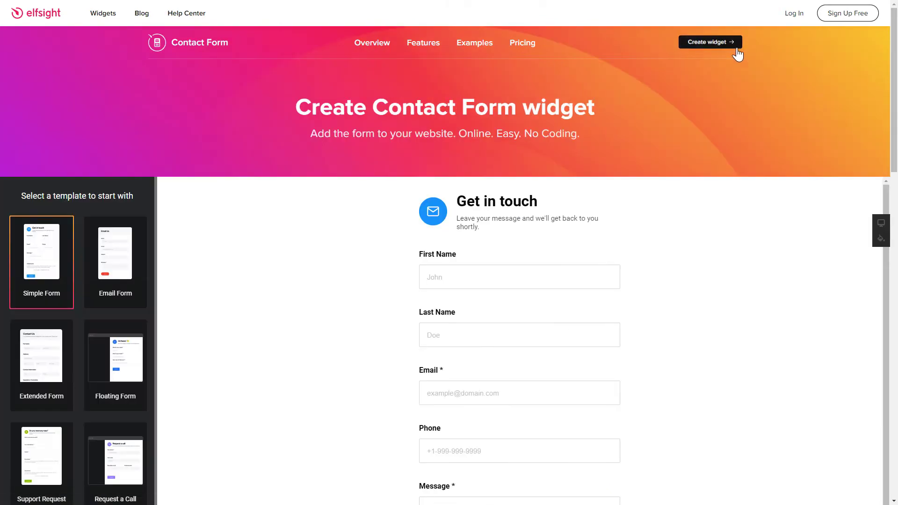
drag(894, 90, 895, 133)
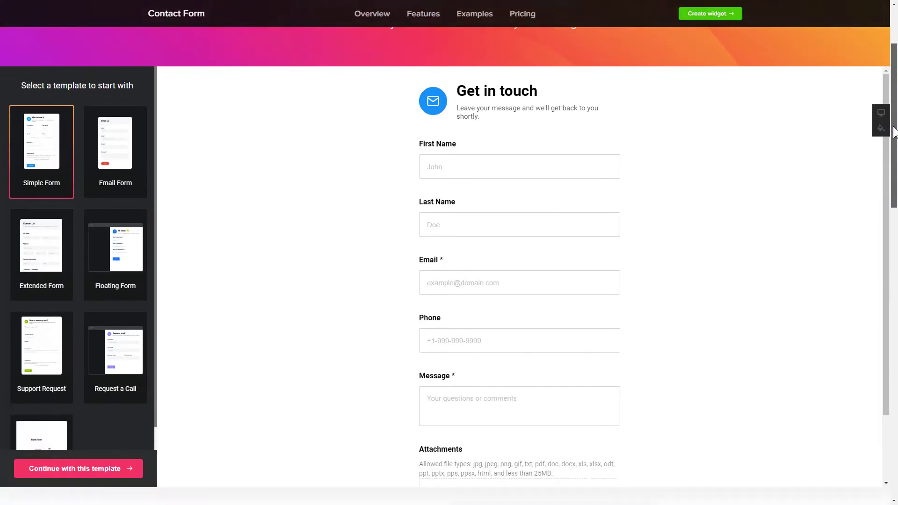
scroll(839, 131, down, 1)
click(116, 129)
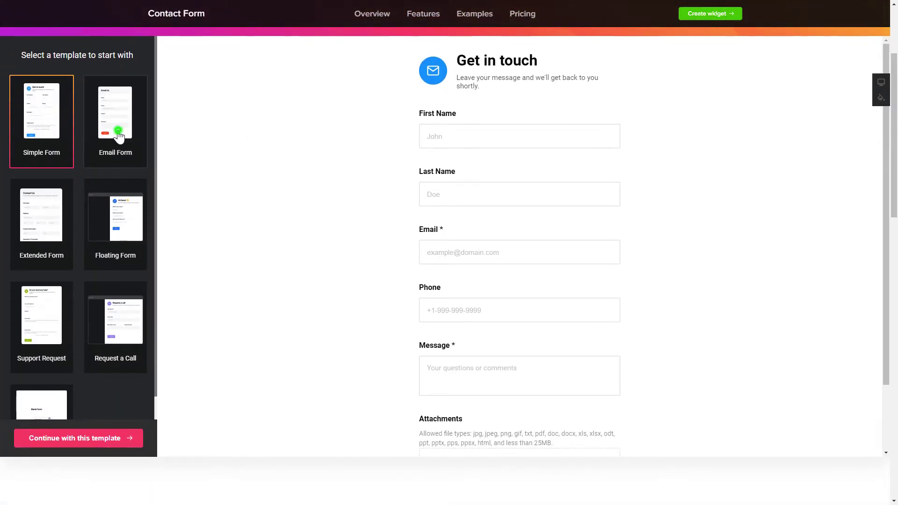
click(117, 224)
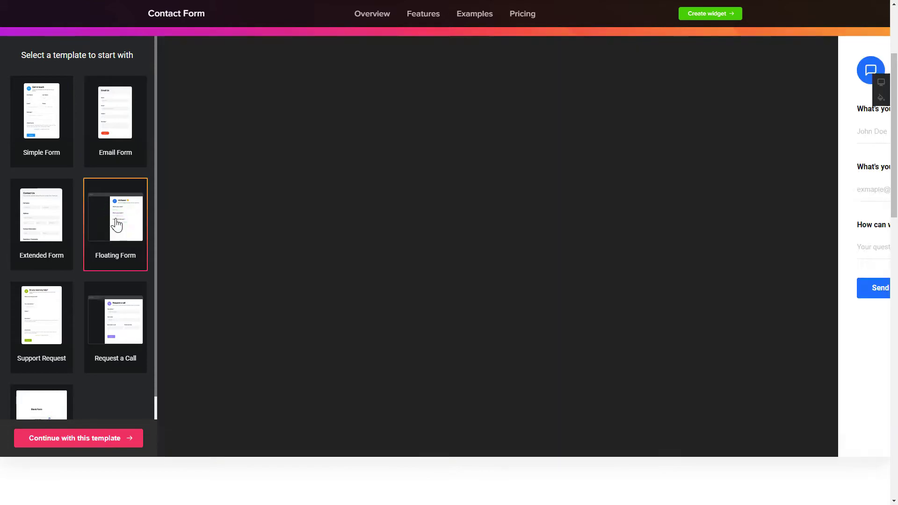
click(43, 140)
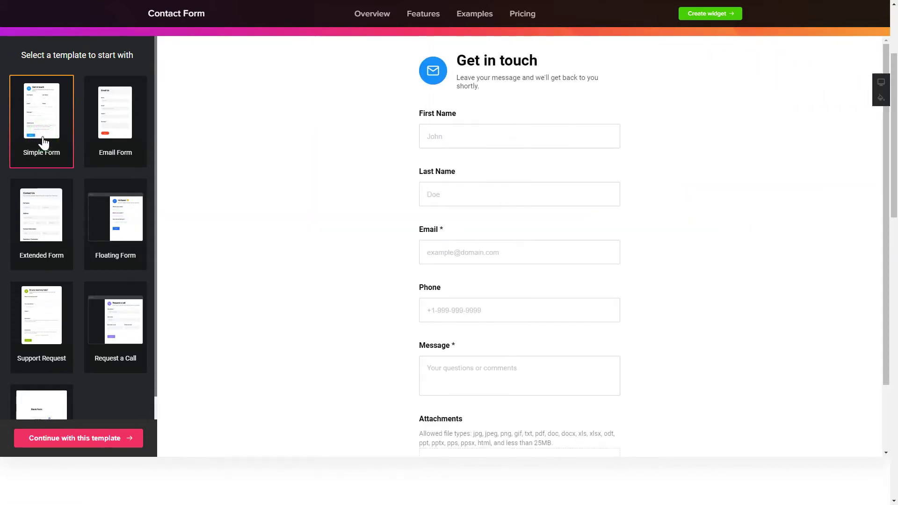
Step: Continue with Simple Form and review the First Name field, then the Mail, Settings and Appearance options
click(76, 445)
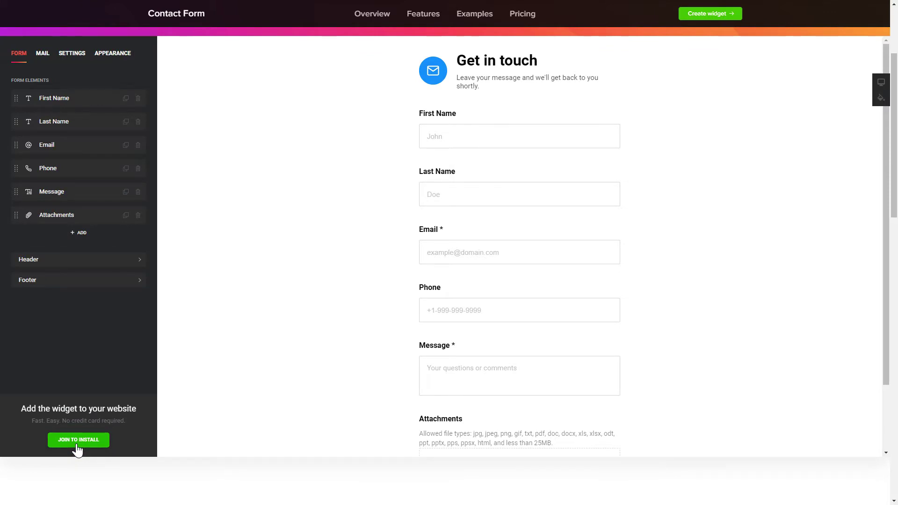
click(93, 99)
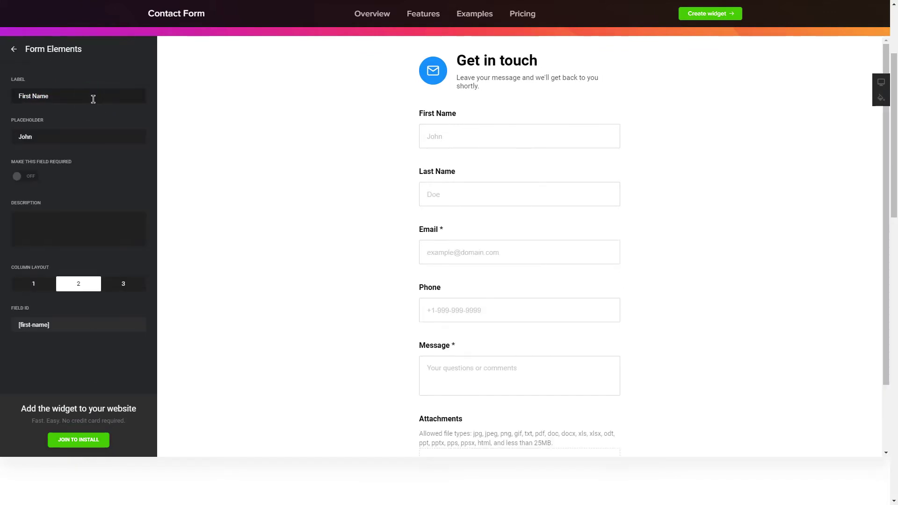
click(14, 49)
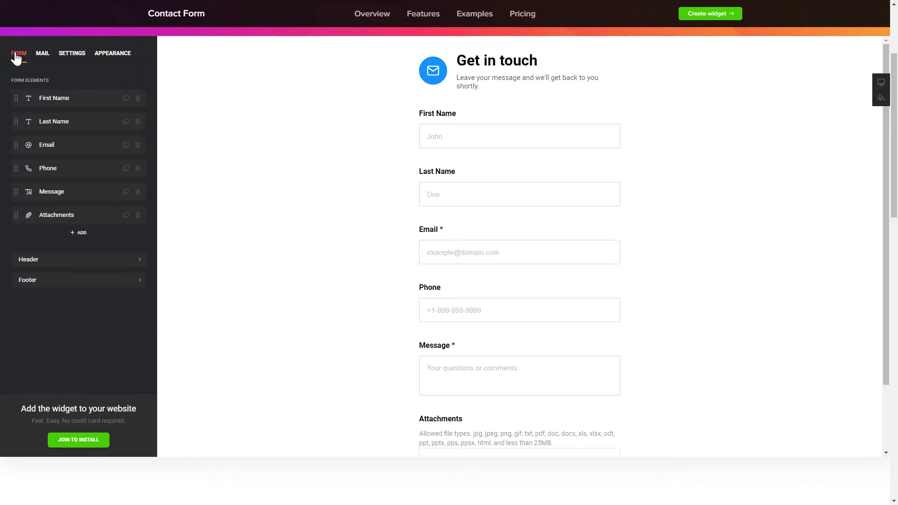
click(42, 56)
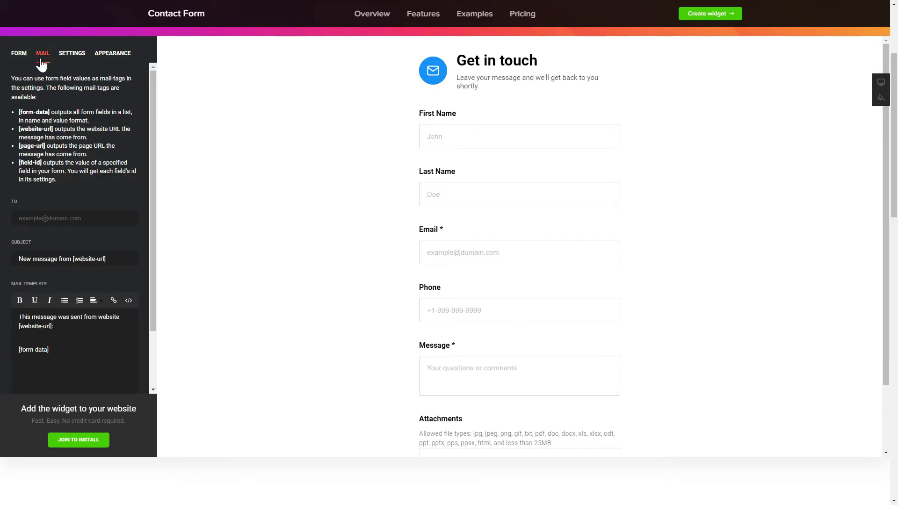
click(72, 63)
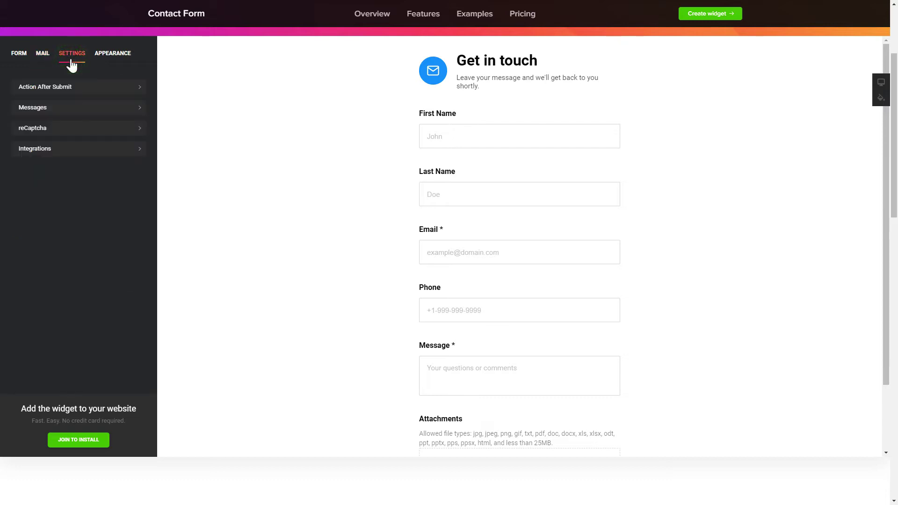
click(111, 63)
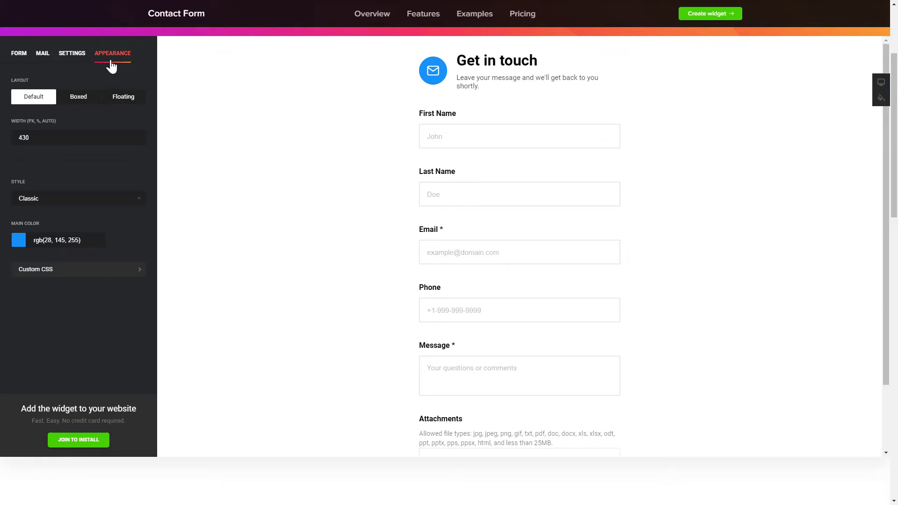
click(19, 62)
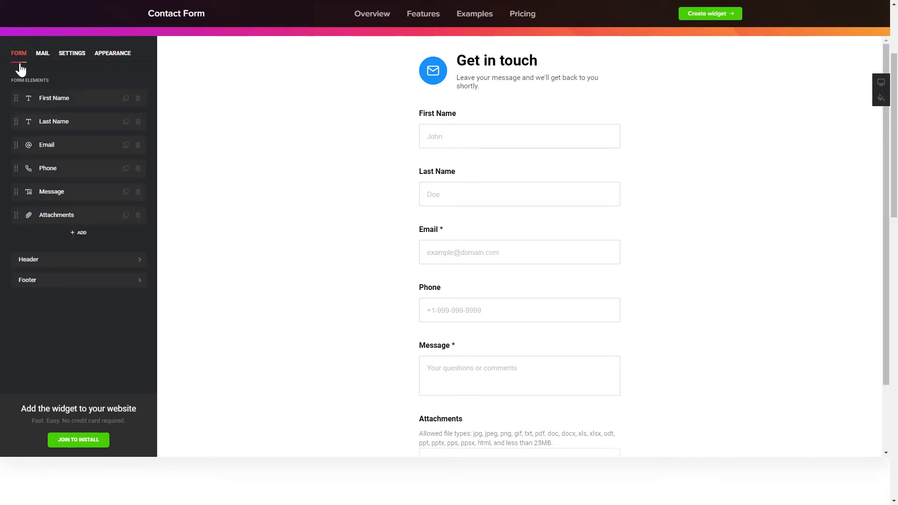
Step: Sign up for an Elfsight account with an email address and password
click(77, 444)
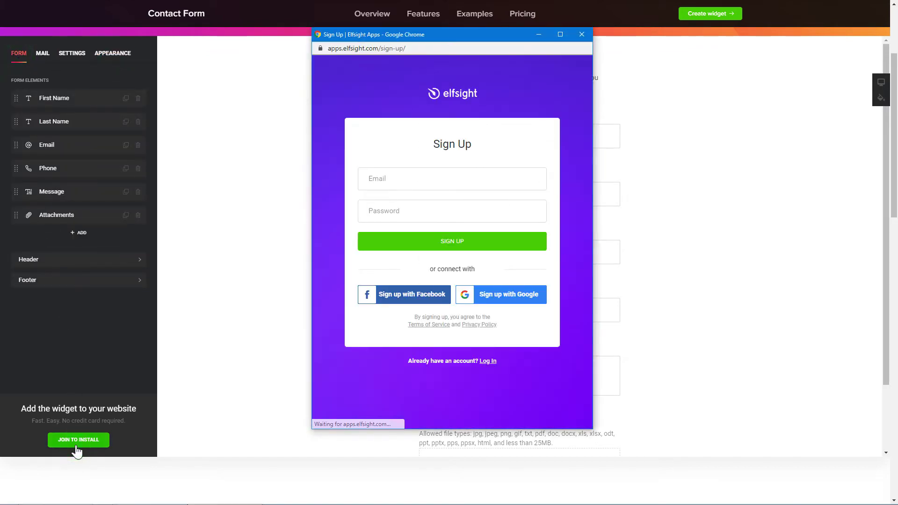
click(504, 180)
text(example)
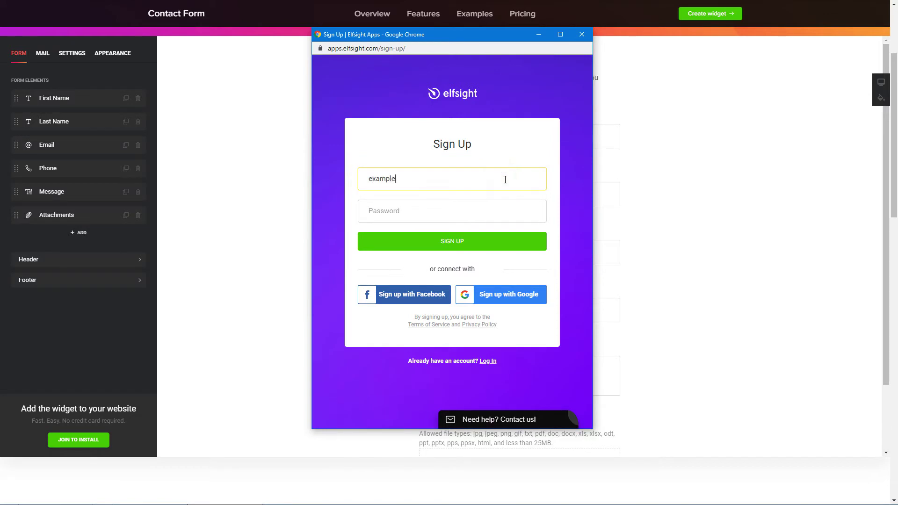
text(@elfsight.com)
click(506, 210)
text(password)
click(450, 247)
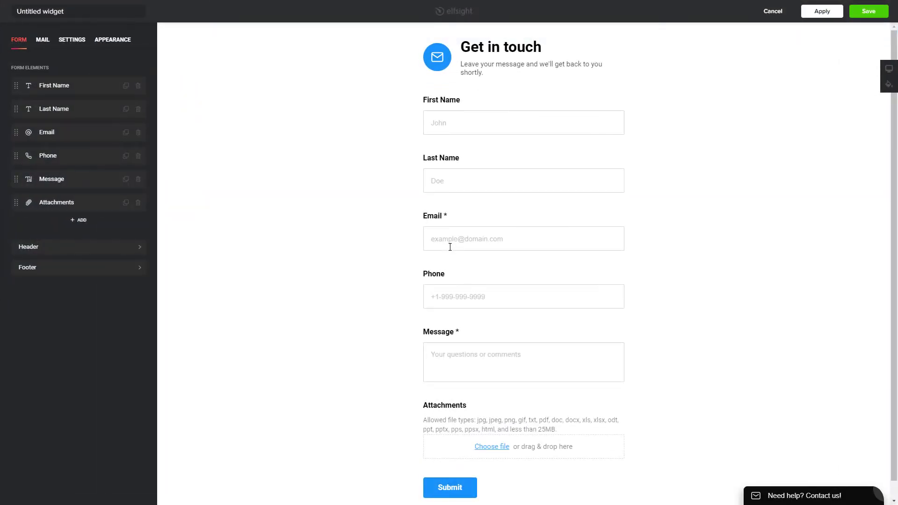
Step: Save the widget, select the free Lite plan, and copy the embed code
click(867, 12)
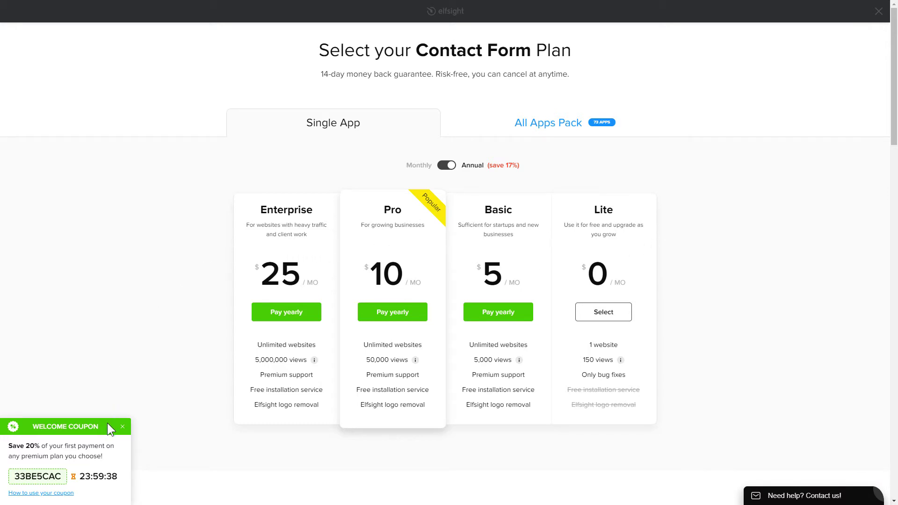
click(604, 316)
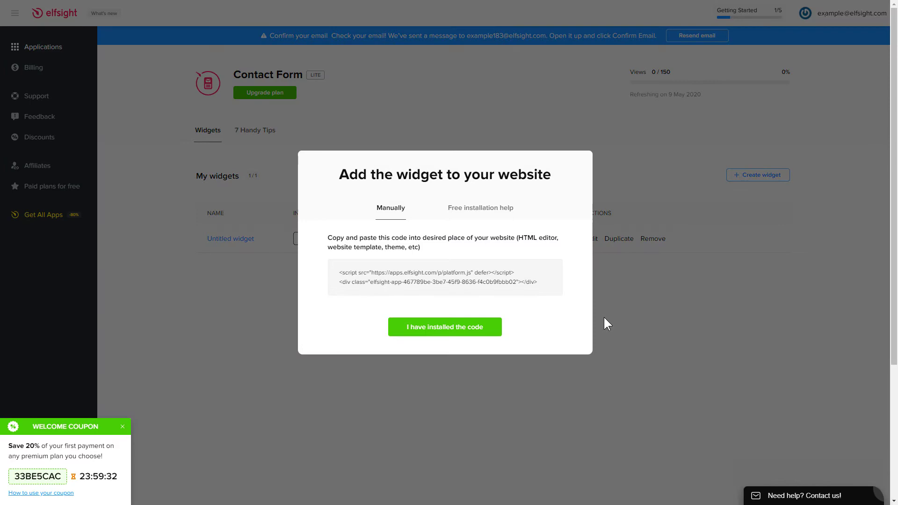
click(542, 287)
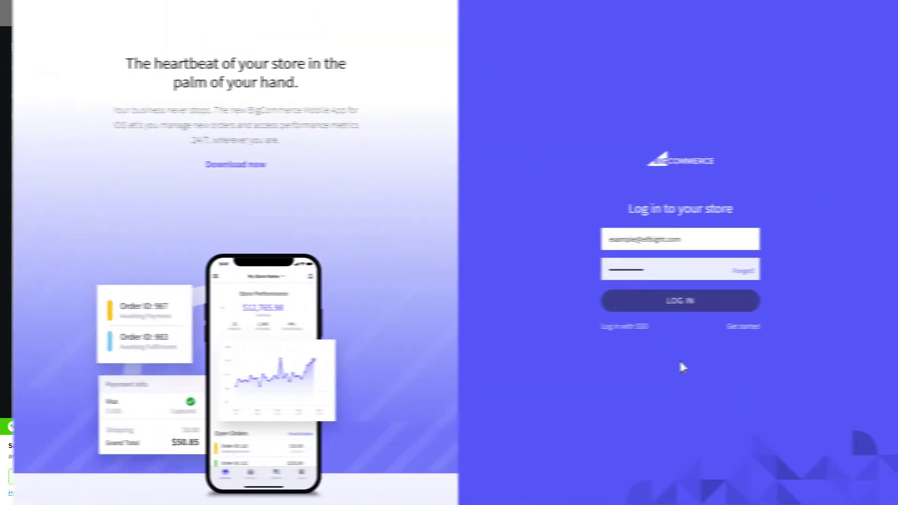
Step: Log in to the BigCommerce store and go to Storefront > Web Pages
click(666, 309)
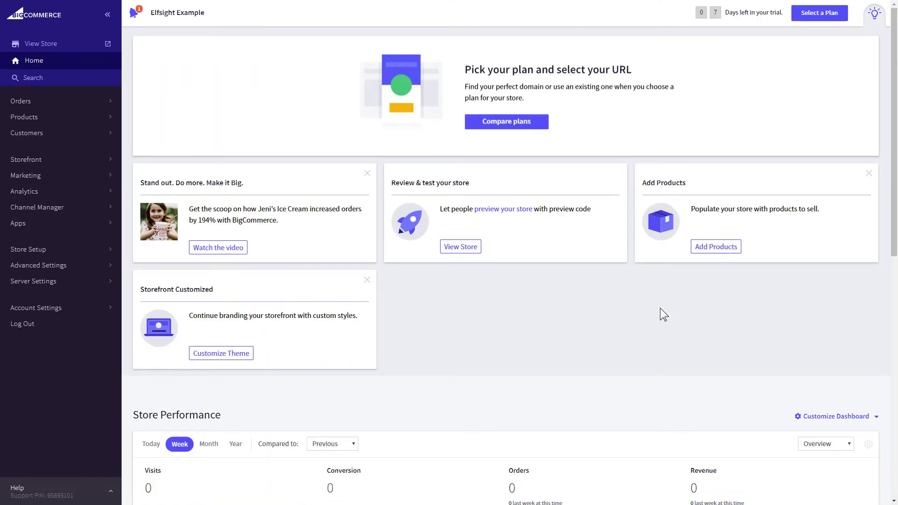
click(78, 158)
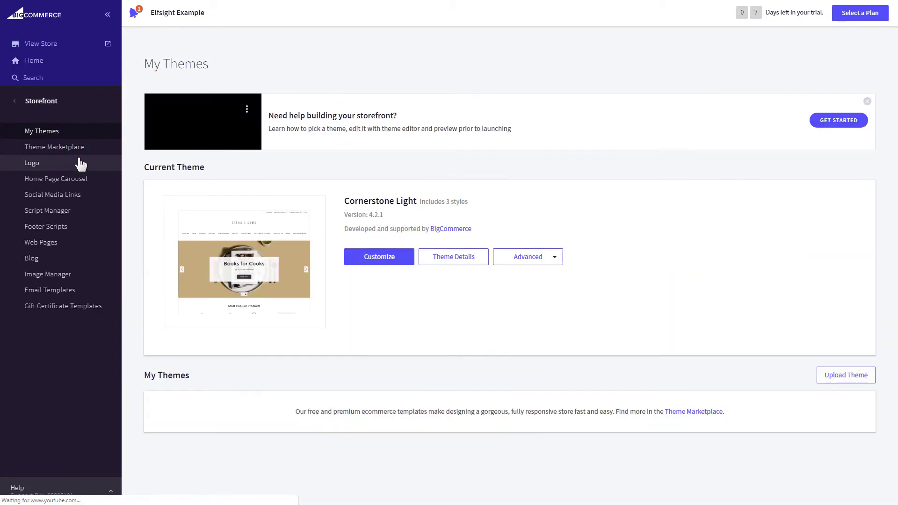
click(88, 245)
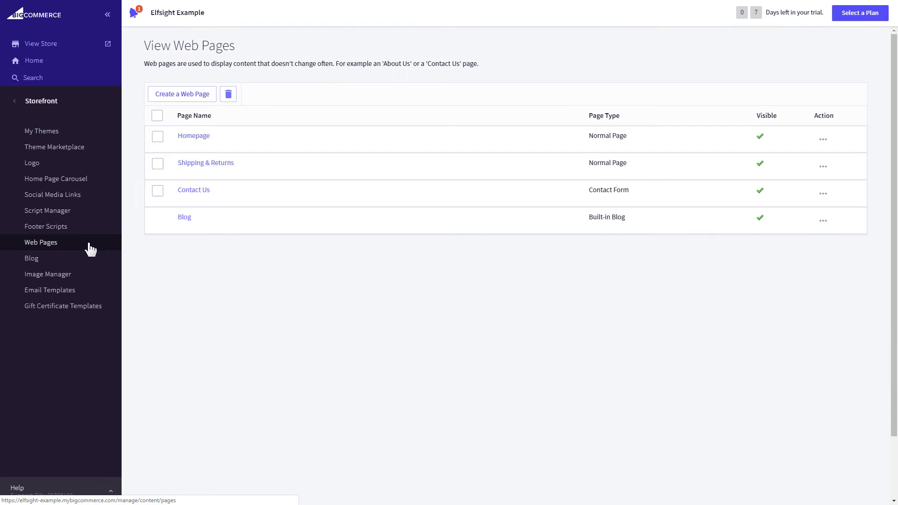
Step: Paste the Elfsight embed code into the Homepage page's HTML source and save the page
click(198, 143)
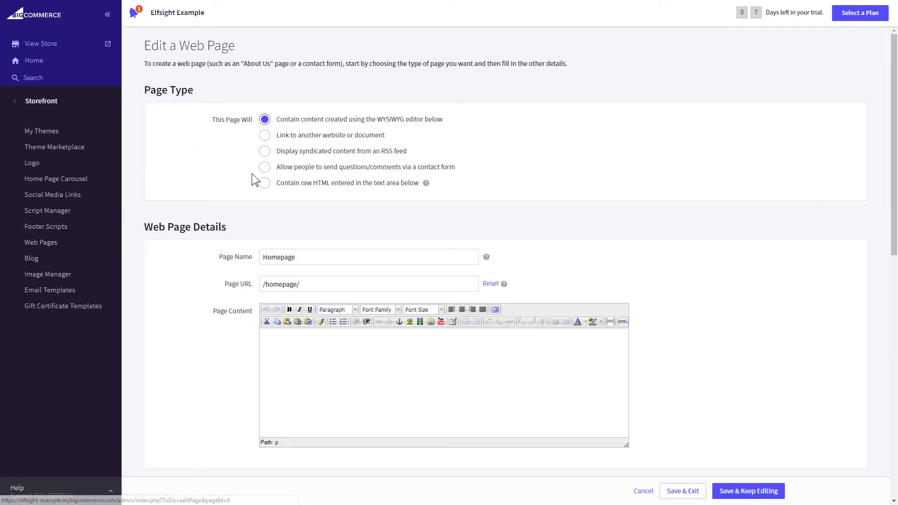
click(623, 322)
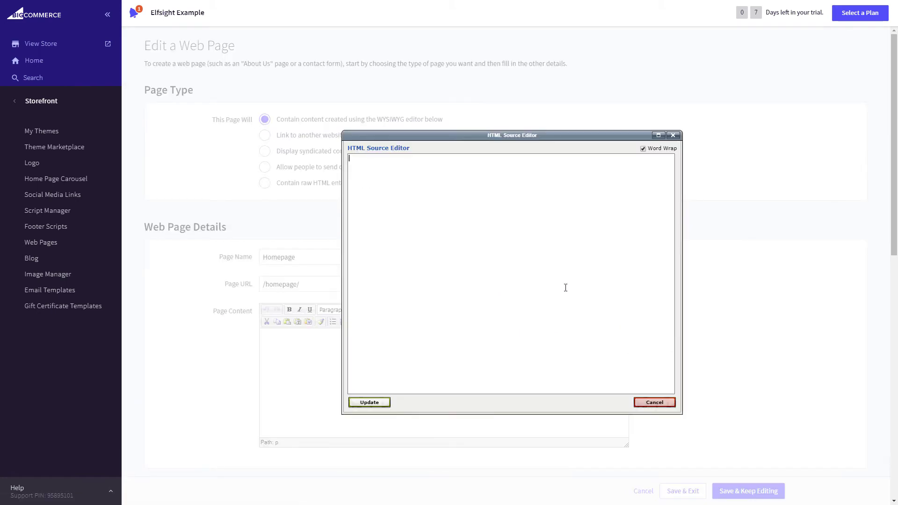
right_click(466, 228)
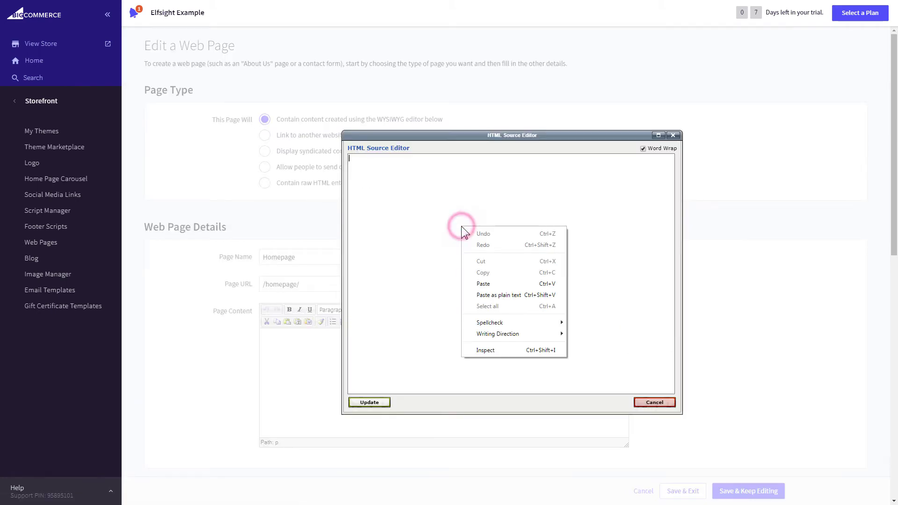
click(505, 283)
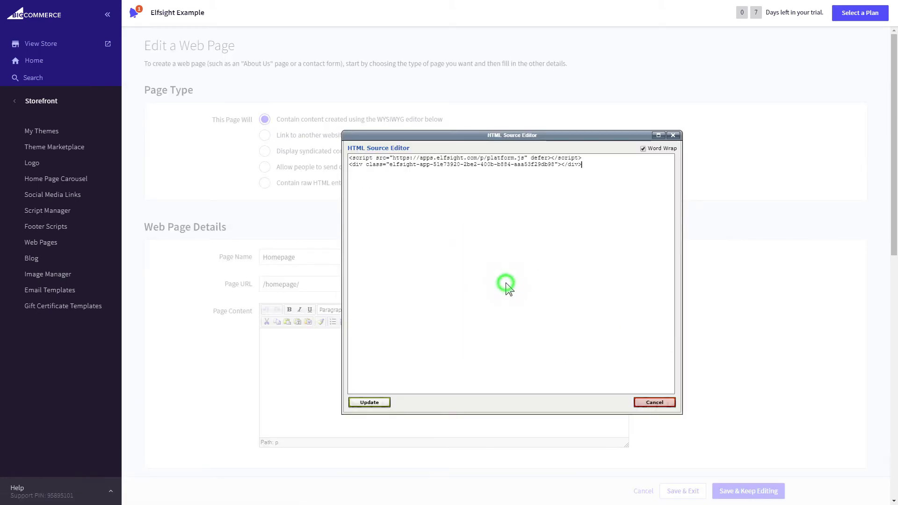
click(371, 403)
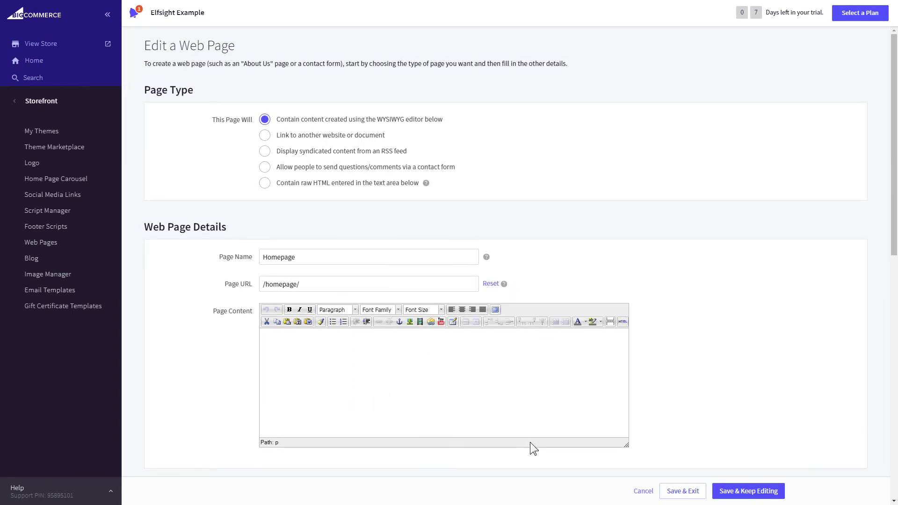
click(683, 492)
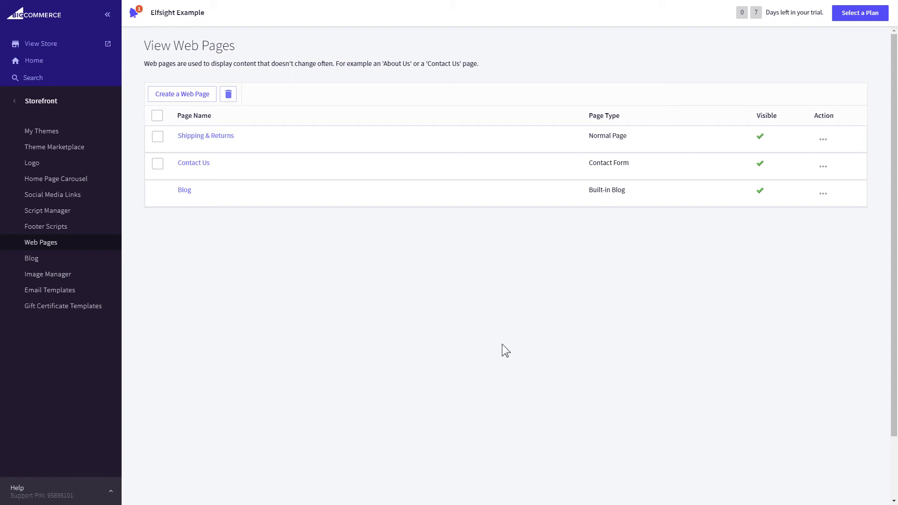
Step: Make a copy of the Cornerstone Light theme in My Themes and bring up the copy's options
click(71, 132)
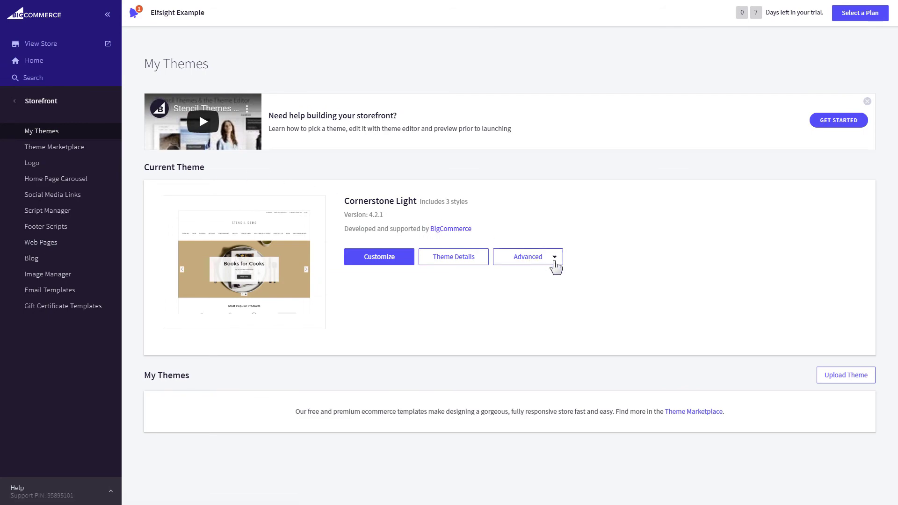
click(554, 265)
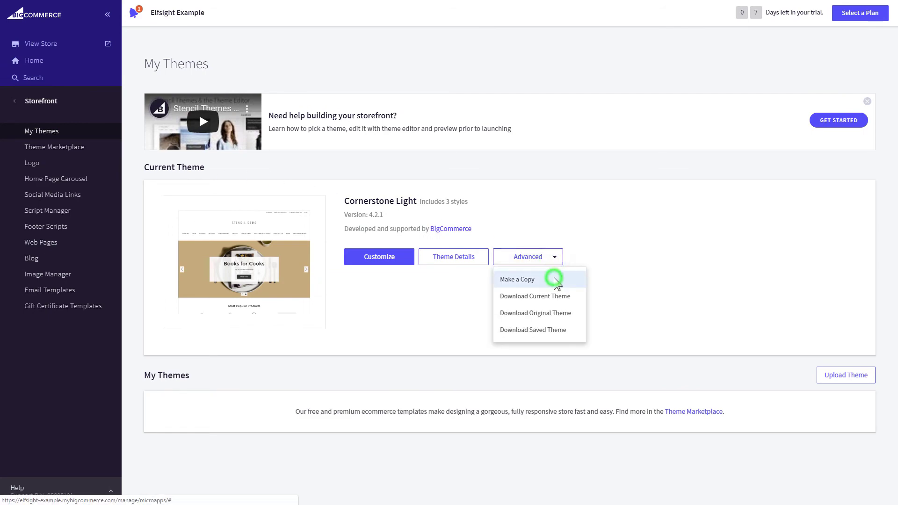
click(553, 279)
click(656, 141)
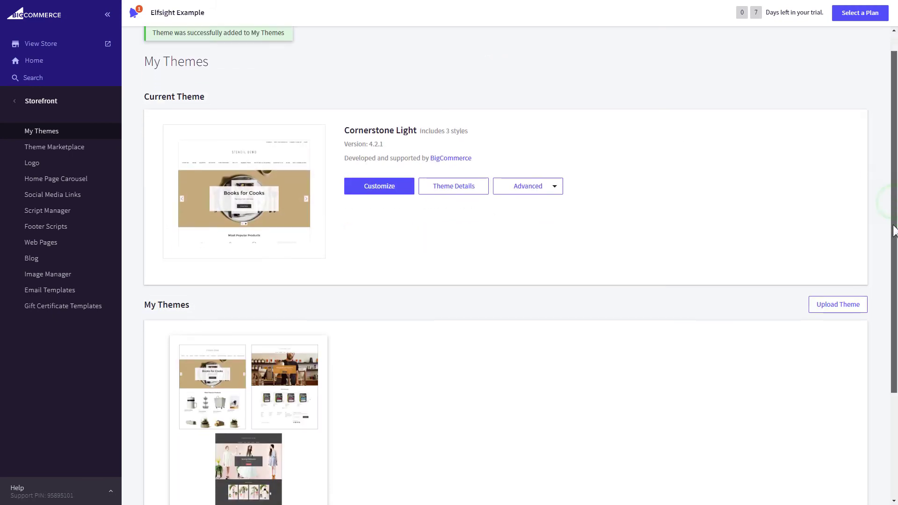
scroll(656, 246, down, 3)
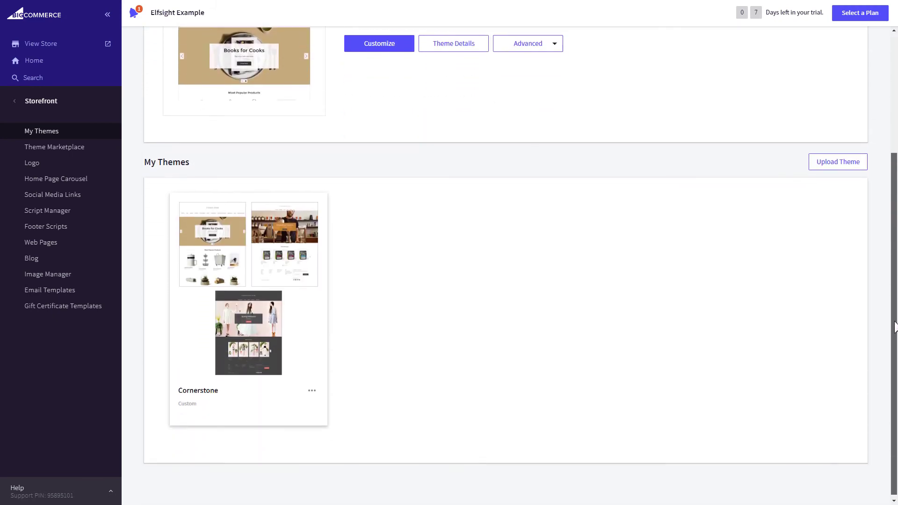
click(312, 388)
Step: Paste the Elfsight embed code into the copy's home.html after line 43's closing div
click(372, 443)
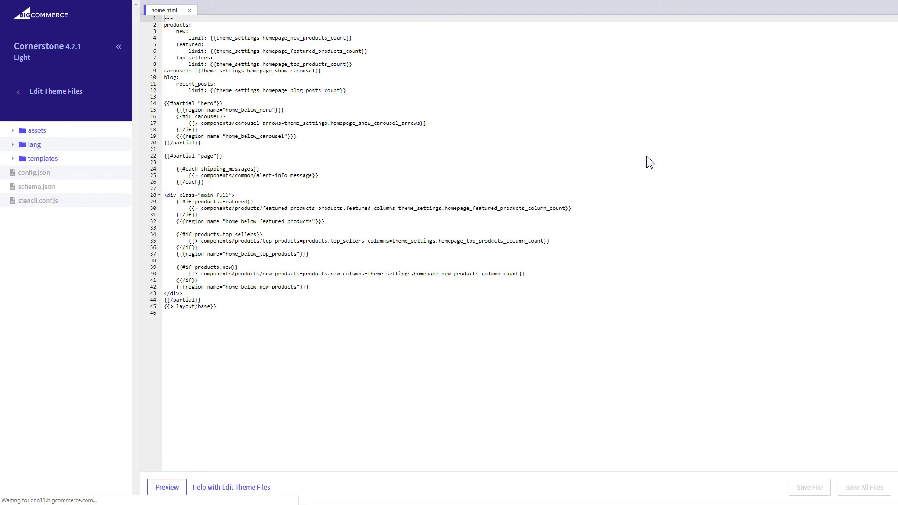
click(259, 293)
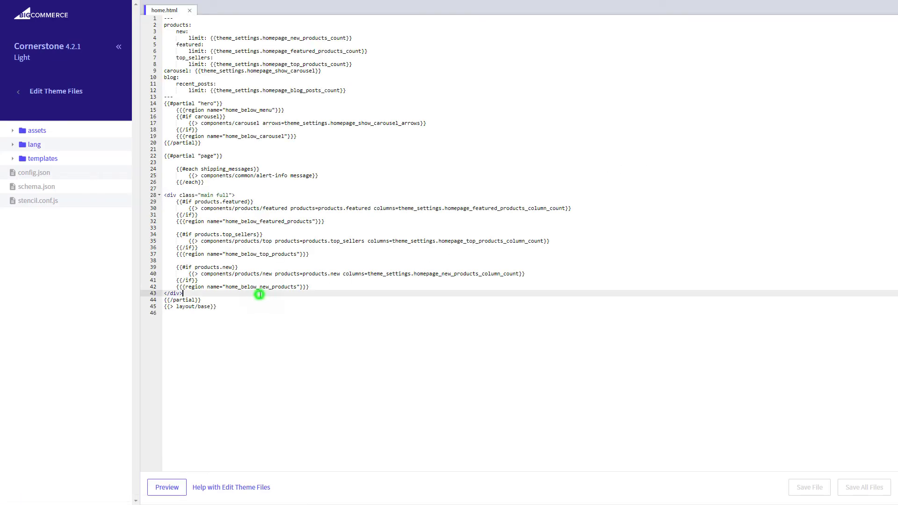
key(Return)
key(Return)
key(Return)
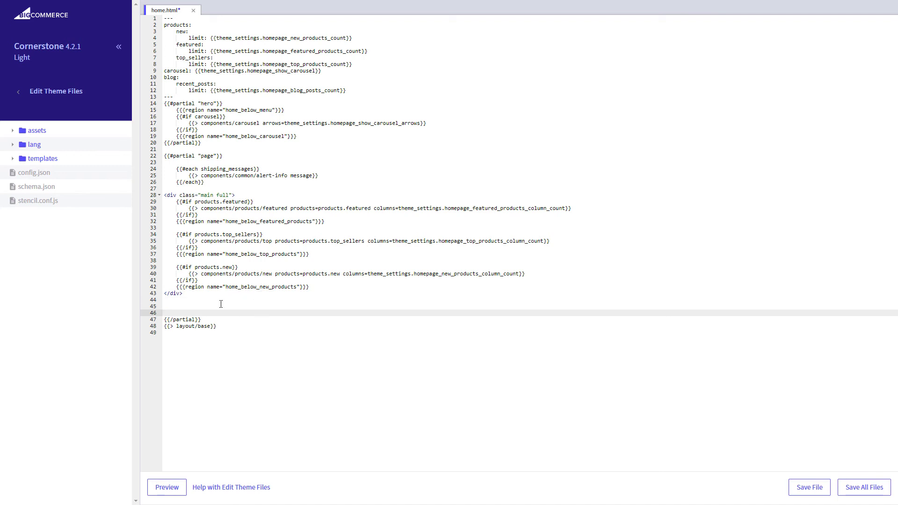
right_click(222, 306)
click(274, 361)
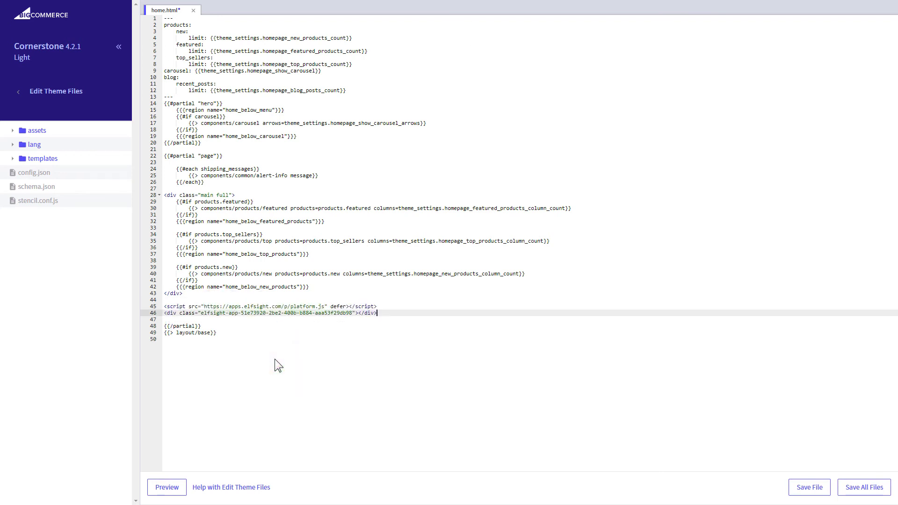
Step: Save home.html and return to the Cornerstone copy's options in My Themes
click(808, 491)
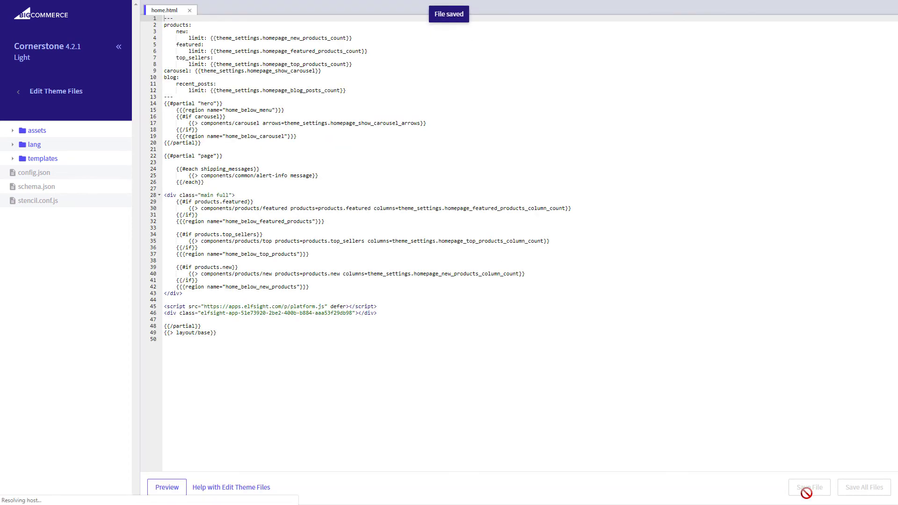
key(ctrl+w)
click(312, 387)
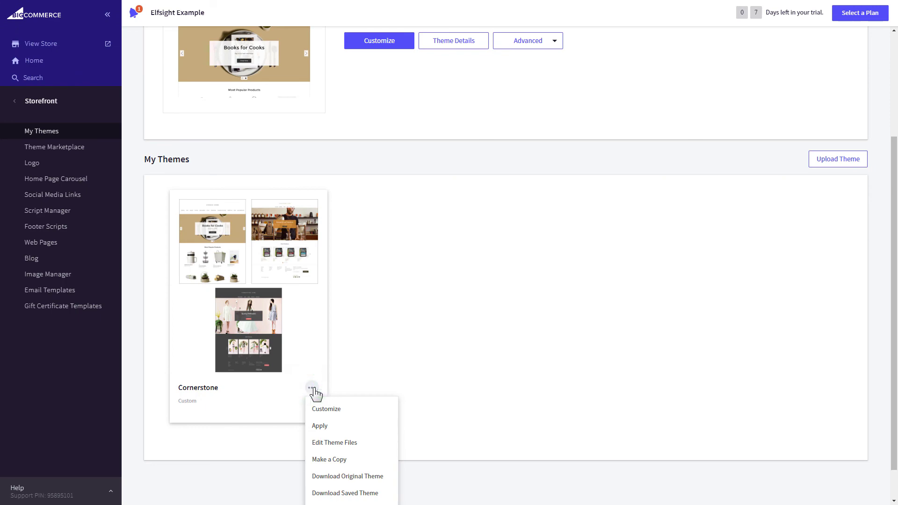
Step: Apply the edited Cornerstone copy theme and begin writing in the live form's Message field
click(360, 429)
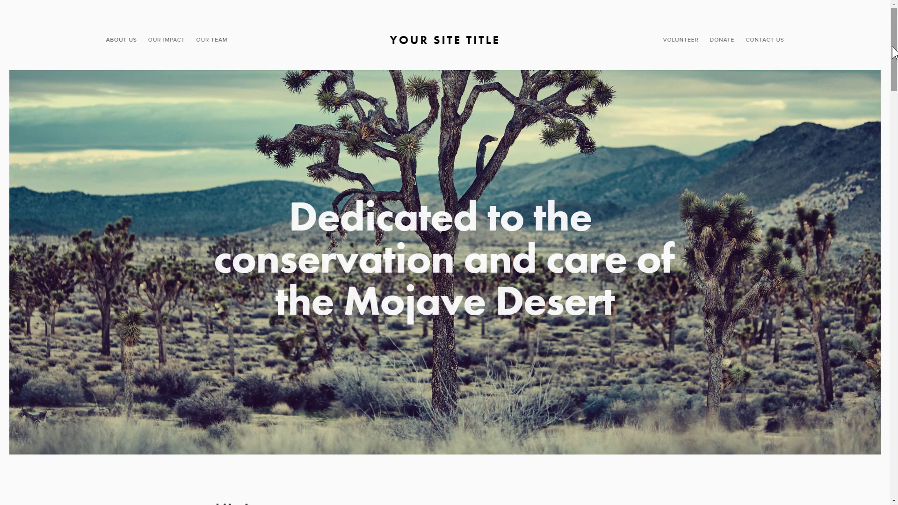
scroll(894, 53, down, 10)
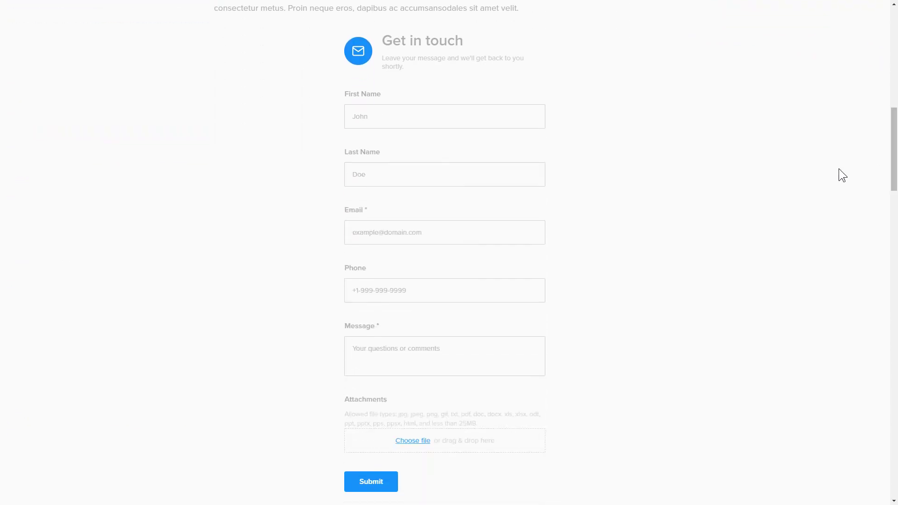
click(496, 346)
text(H)
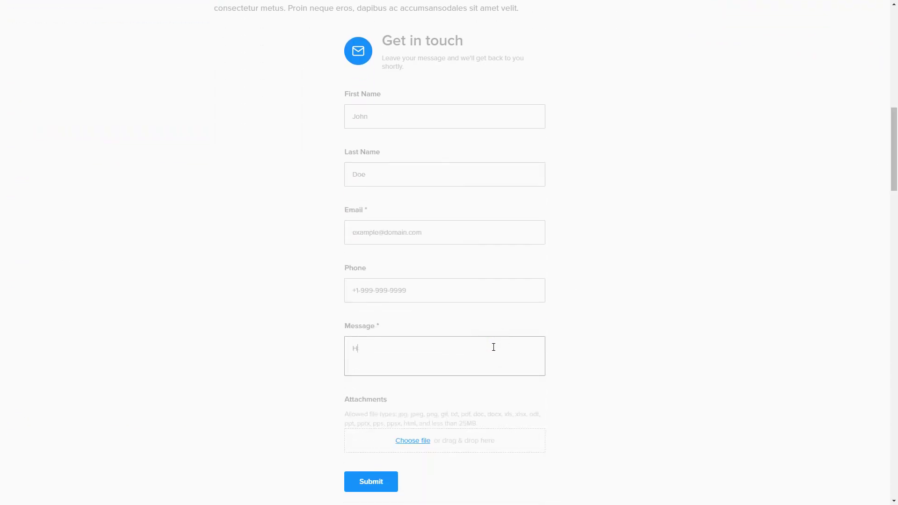